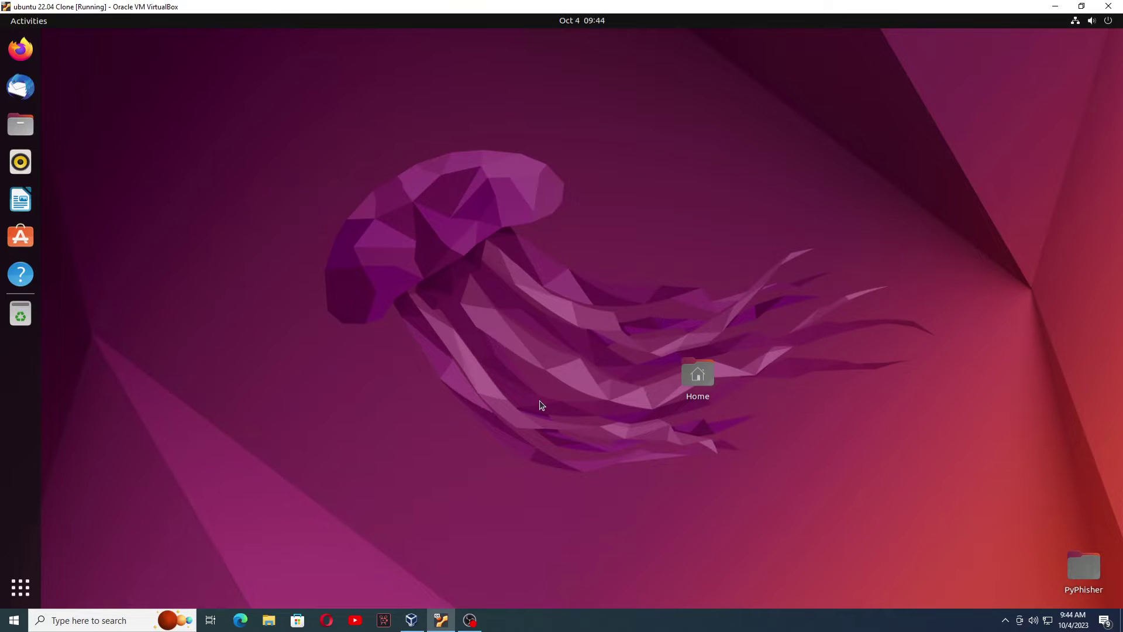
- Open a terminal in the Desktop folder from the desktop menu and maximize it
{"action": "right_click", "coordinate": [293, 193]}
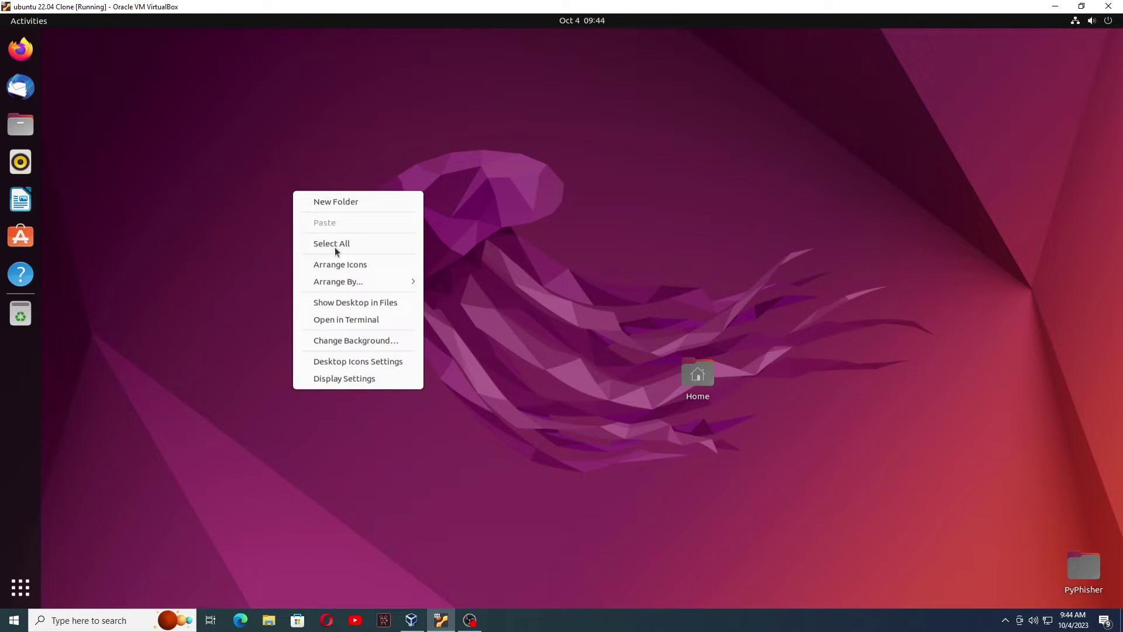
{"action": "left_click", "coordinate": [364, 320]}
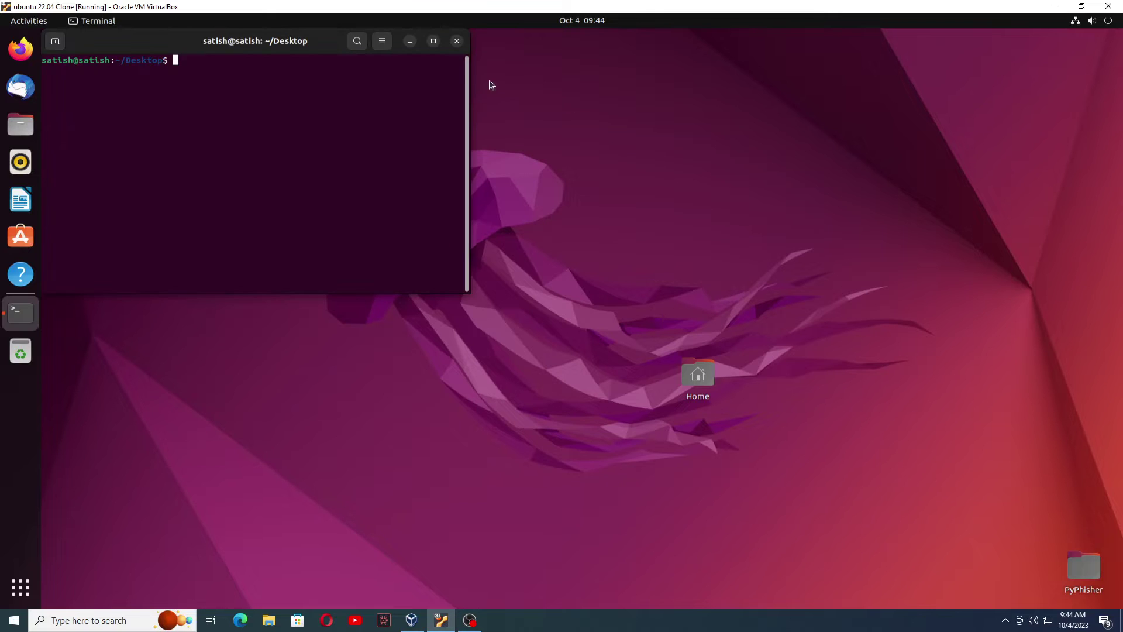
{"action": "left_click", "coordinate": [435, 42]}
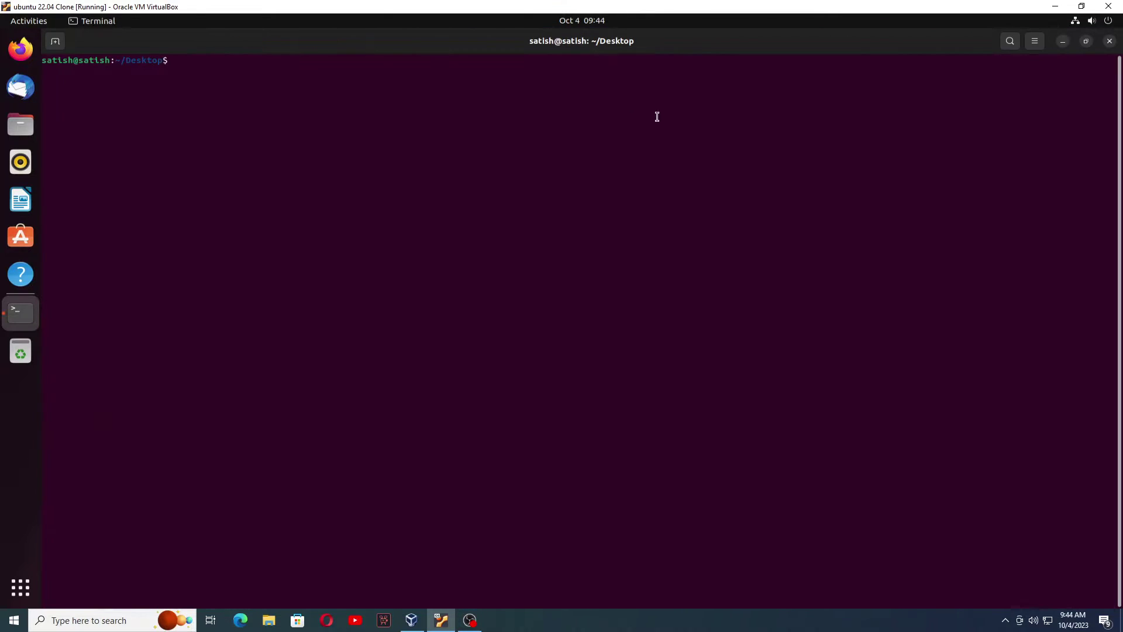
- Zoom the terminal text in three steps and begin typing 'sudo apt install'
{"action": "left_click", "coordinate": [1035, 42]}
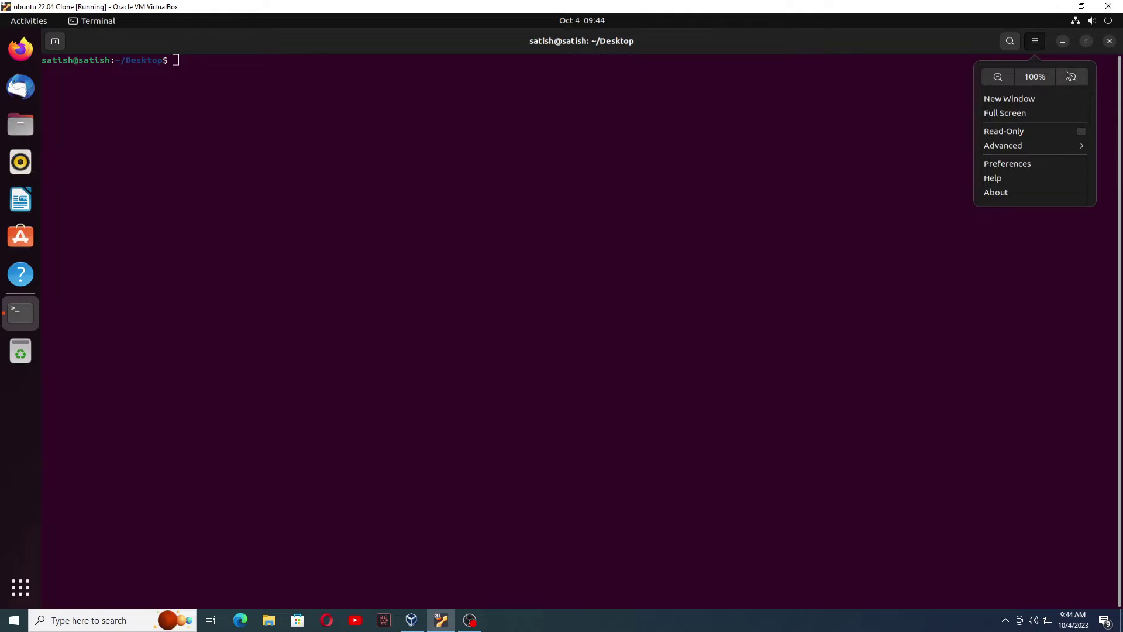
{"action": "left_click", "coordinate": [1070, 77]}
{"action": "left_click", "coordinate": [1035, 42]}
{"action": "left_click", "coordinate": [1070, 77]}
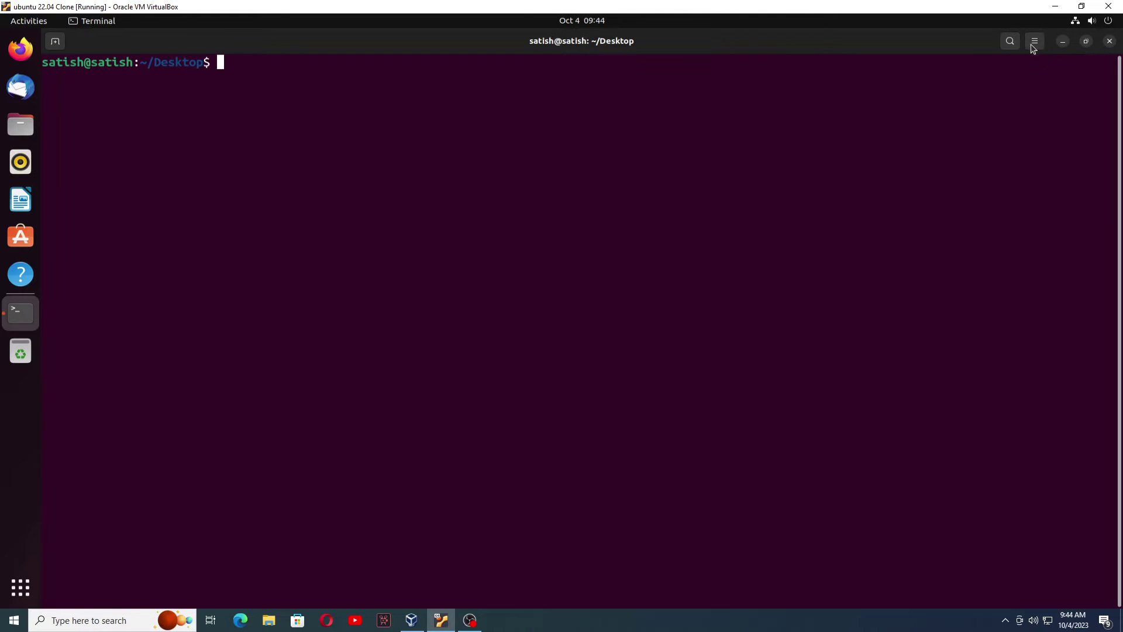
{"action": "left_click", "coordinate": [1035, 42]}
{"action": "left_click", "coordinate": [1071, 76]}
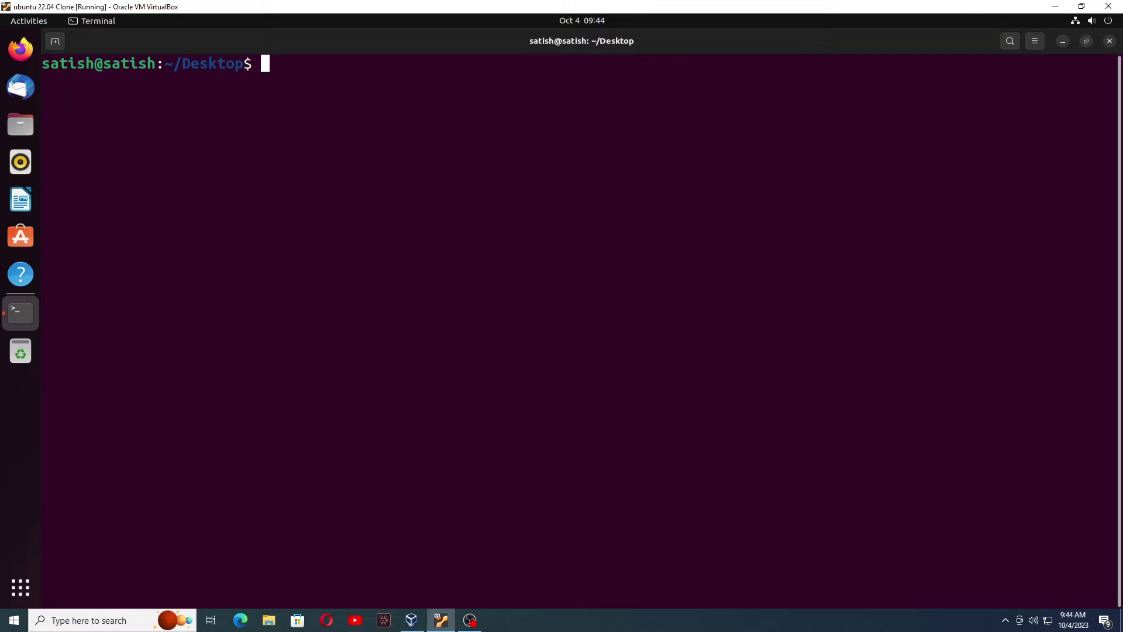
{"action": "type", "text": "sudo apt install"}
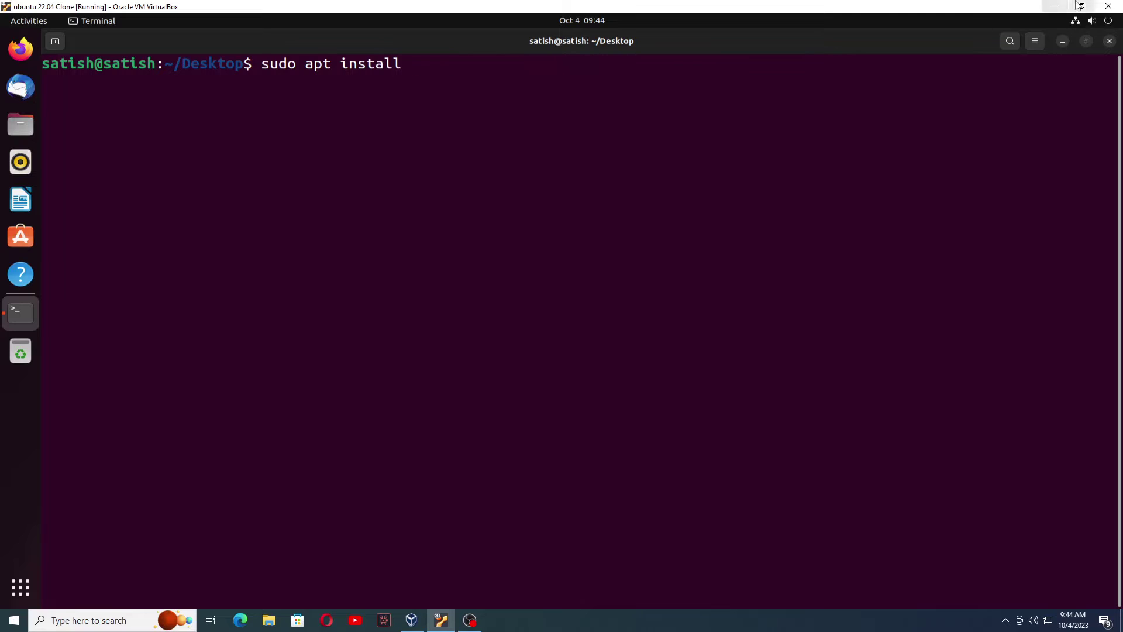
- Zoom the terminal text in two more steps
{"action": "left_click", "coordinate": [1034, 41]}
{"action": "left_click", "coordinate": [1072, 78]}
{"action": "left_click", "coordinate": [1035, 41]}
{"action": "left_click", "coordinate": [1072, 77]}
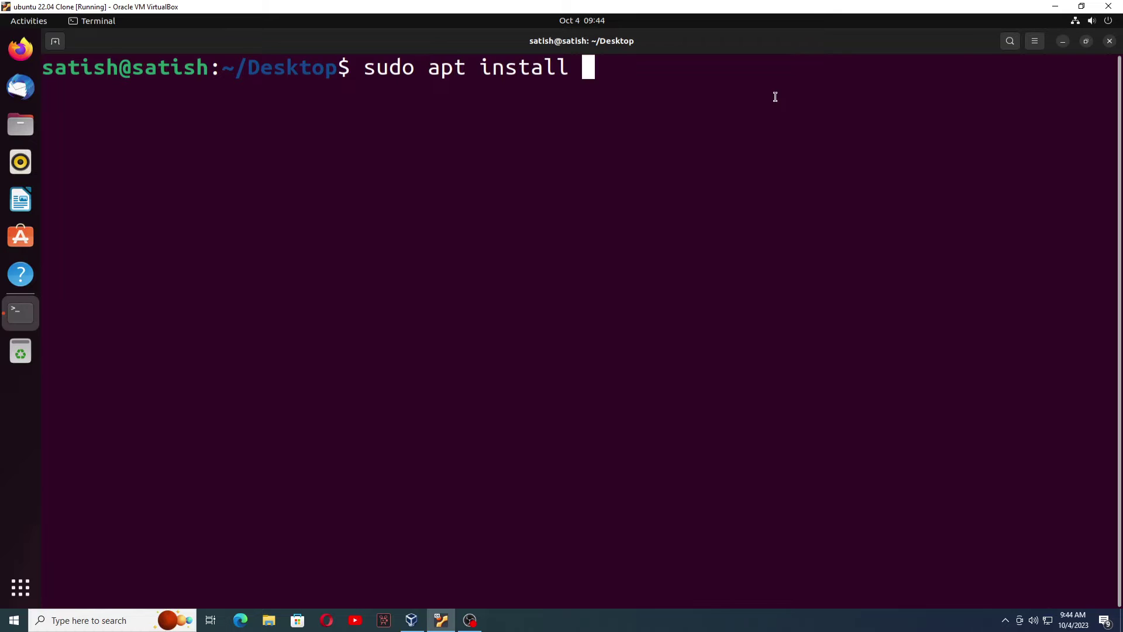
- Complete the command as 'sudo apt install qweborf', run it, and enter the sudo password
{"action": "type", "text": "qwe"}
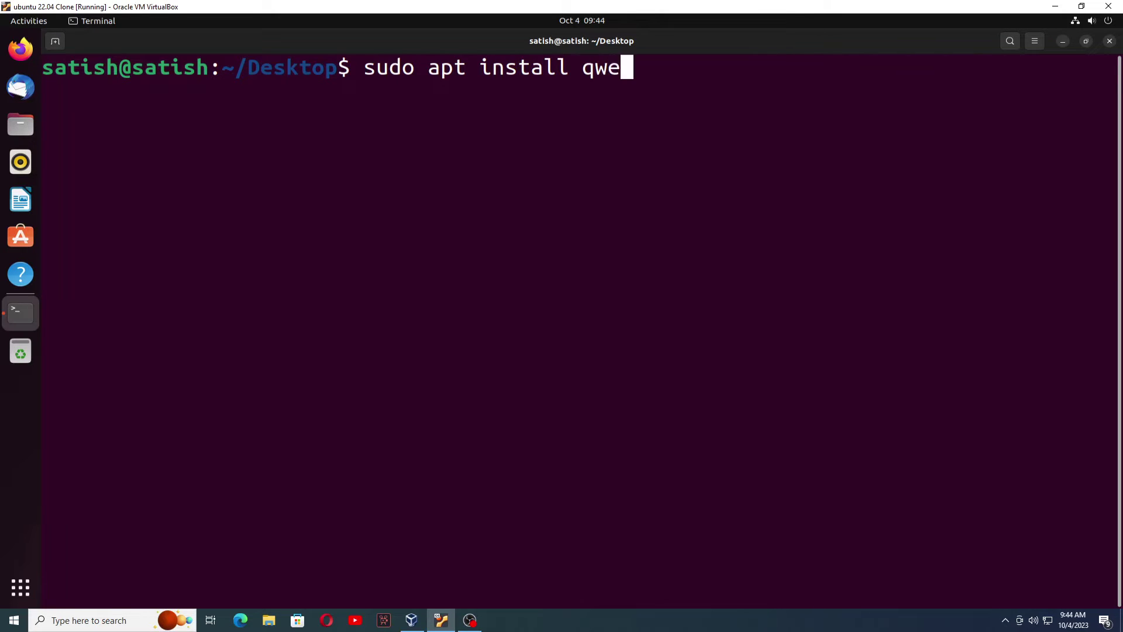
{"action": "type", "text": "borf"}
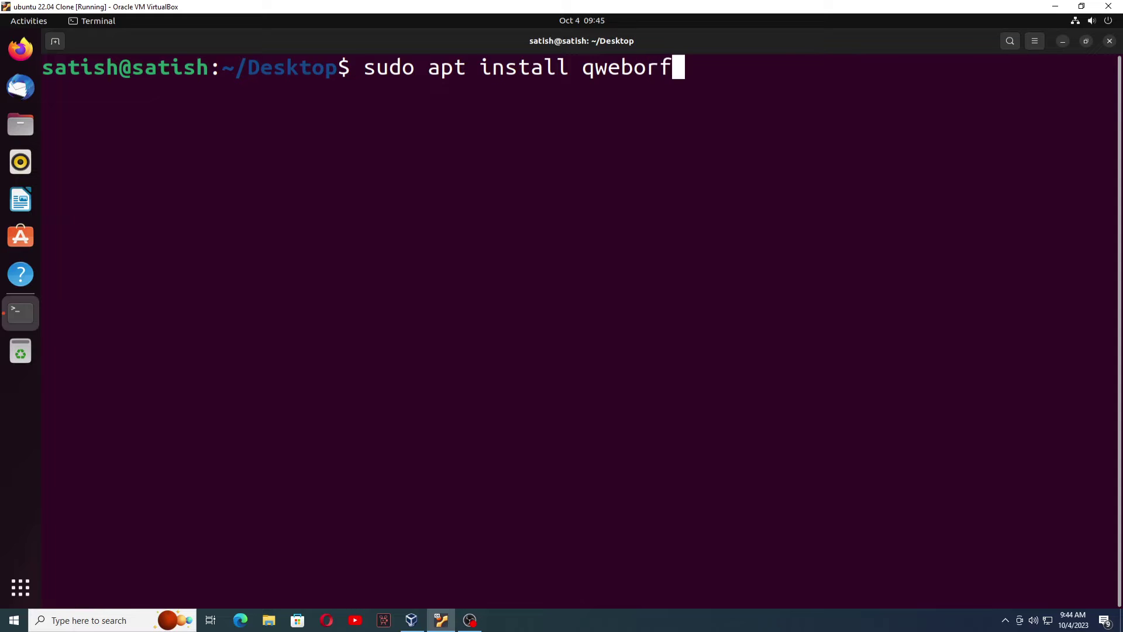
{"action": "key", "text": "Return"}
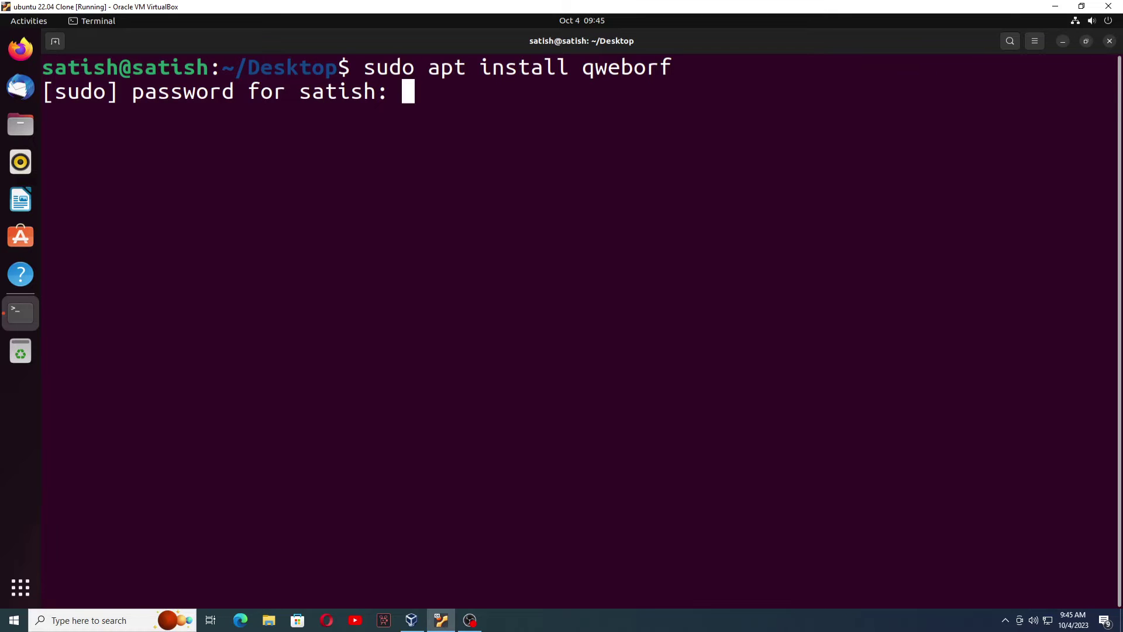
{"action": "key", "text": "Return"}
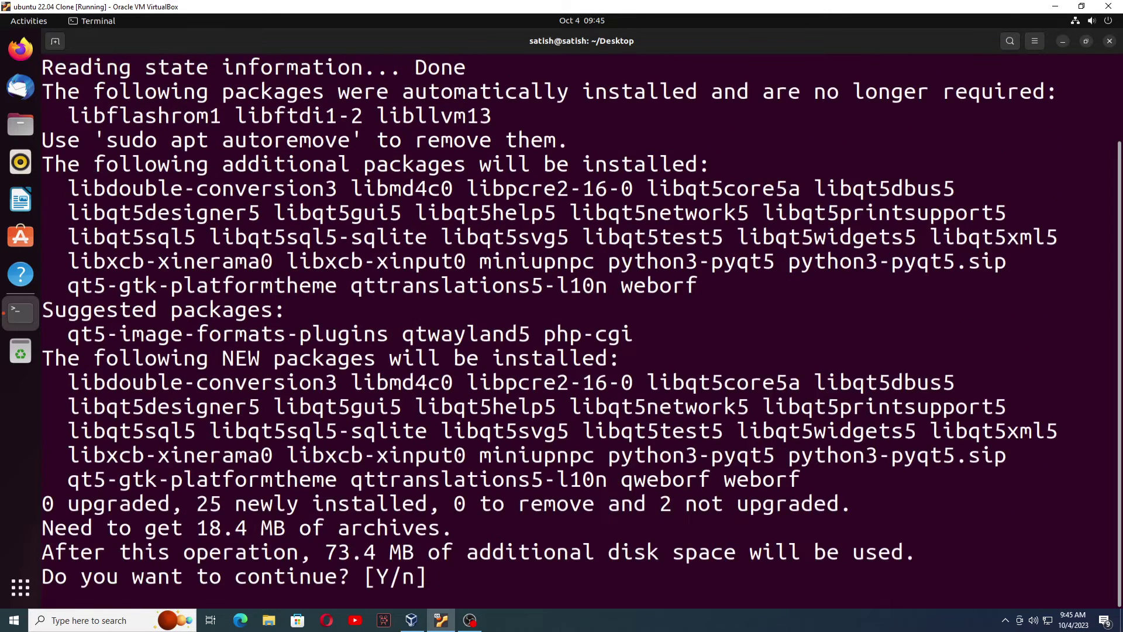
- Answer 'y' to apt's prompt to install the 25 new packages (18.4 MB)
{"action": "type", "text": "y"}
{"action": "key", "text": "Return"}
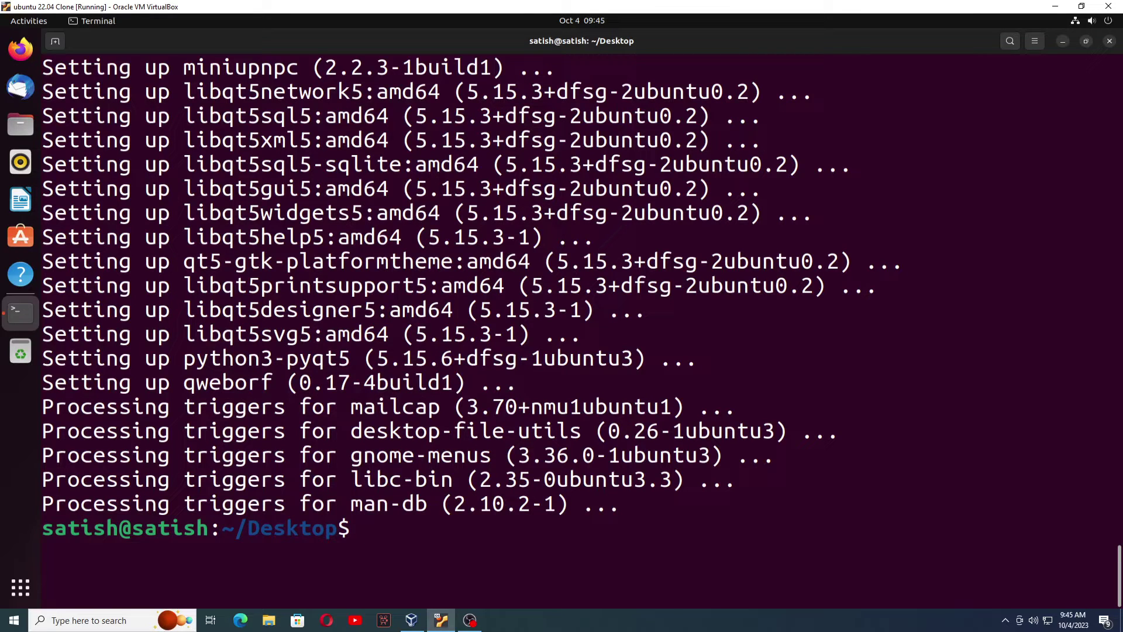
- Run 'sudo qweborf' to open the QWeborf window with root privileges
{"action": "type", "text": "sudo"}
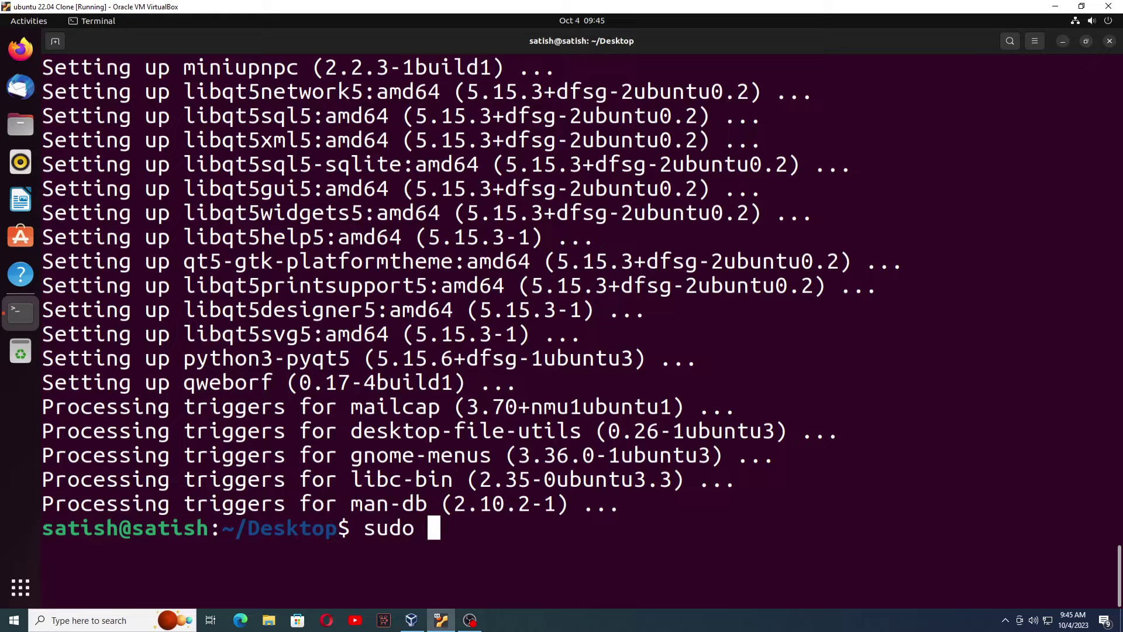
{"action": "type", "text": " qweborf"}
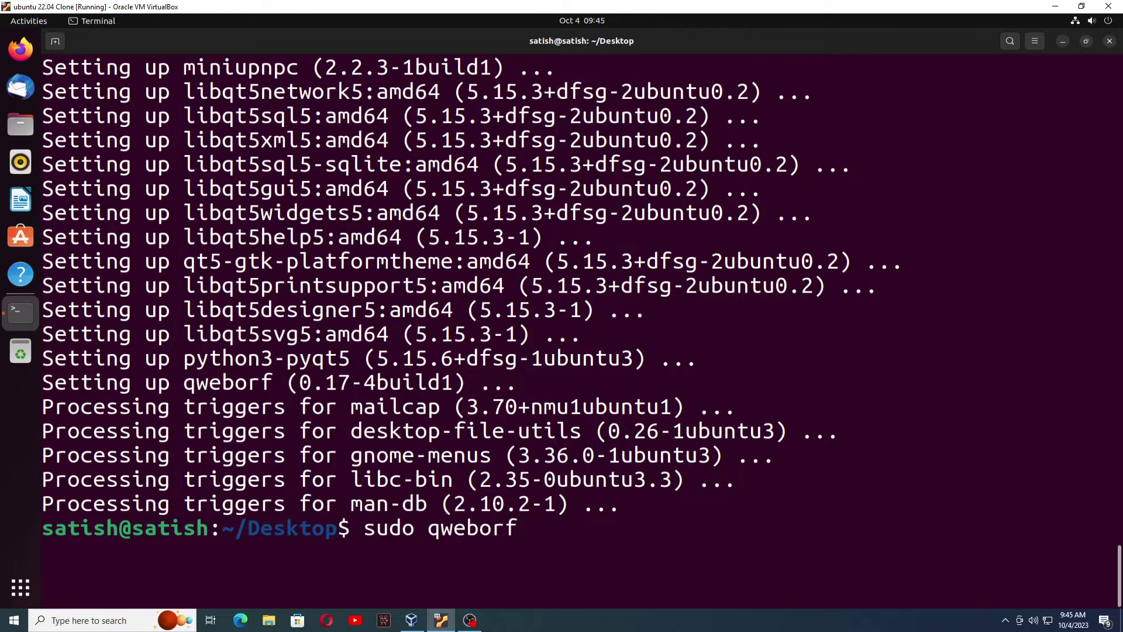
{"action": "key", "text": "Return"}
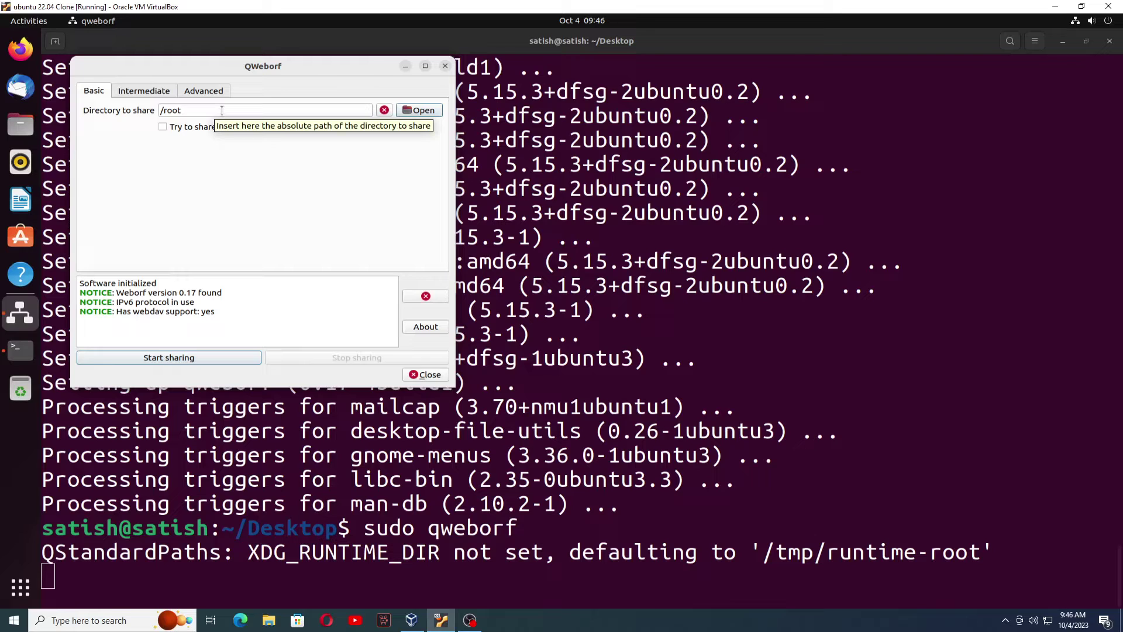
- Keep /root as the directory to share and start sharing it on port 8080
{"action": "left_click", "coordinate": [414, 112]}
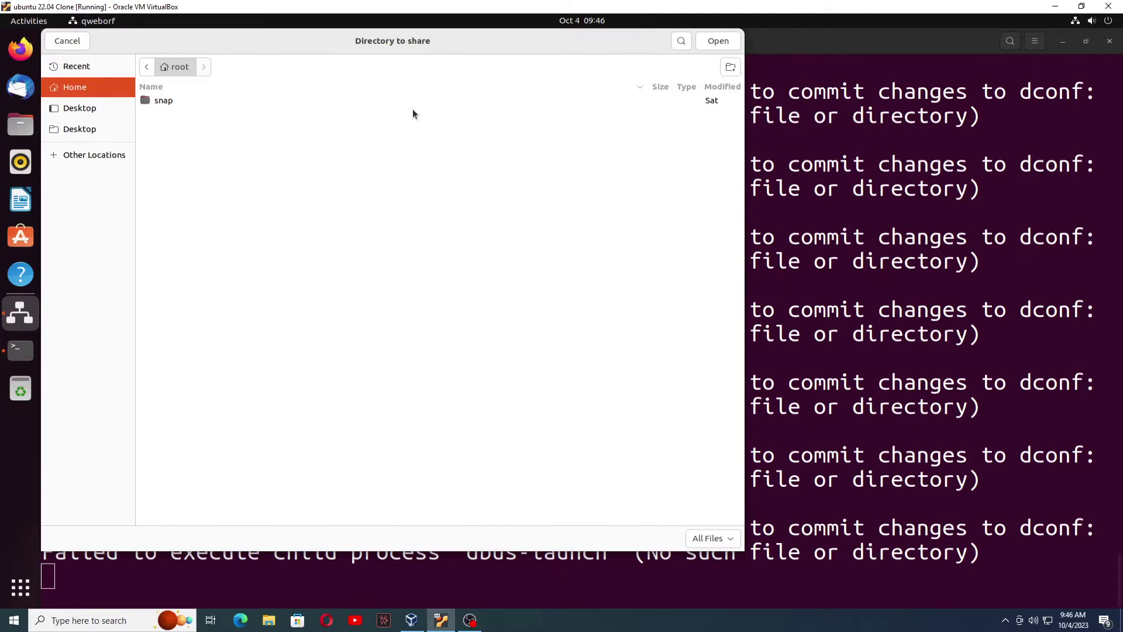
{"action": "left_click", "coordinate": [159, 102]}
{"action": "left_click", "coordinate": [67, 41]}
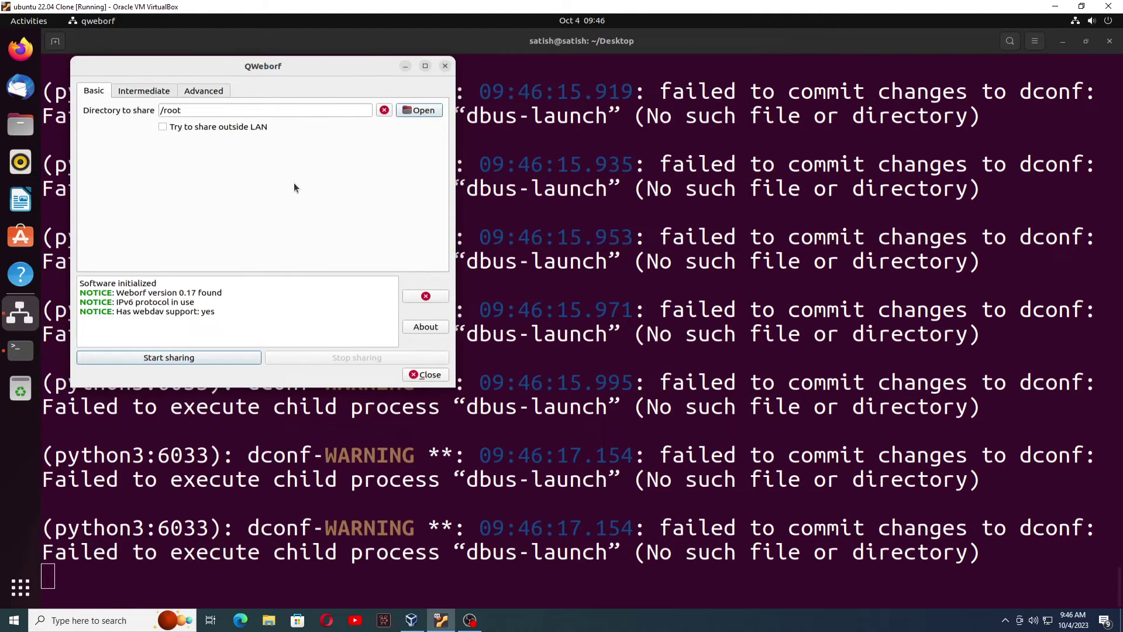
{"action": "left_click", "coordinate": [196, 359]}
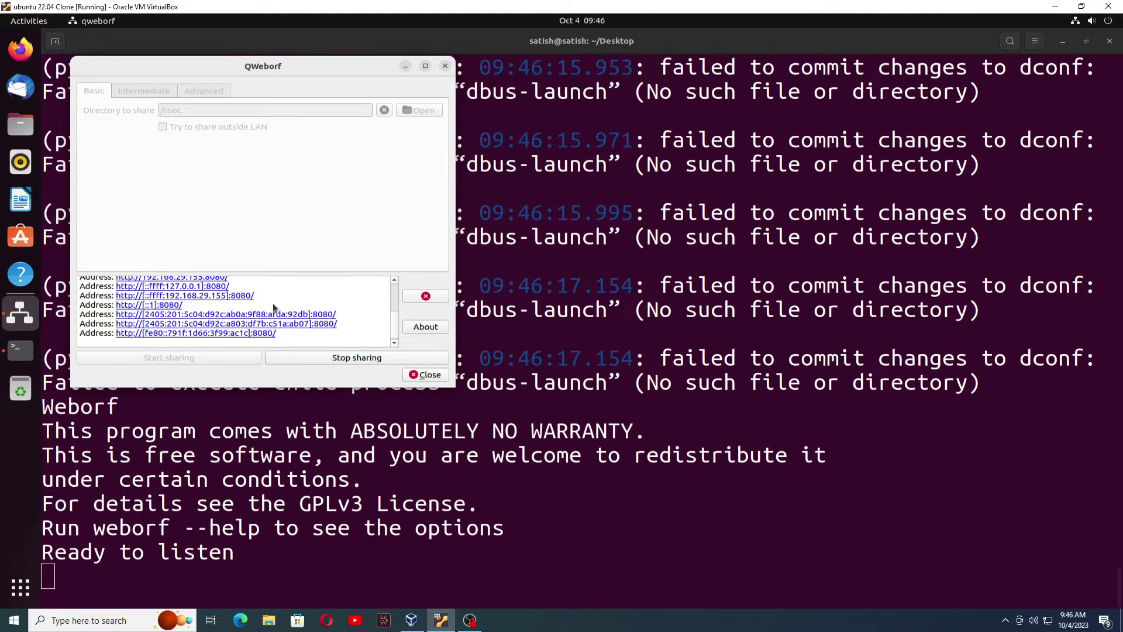
{"action": "scroll", "coordinate": [393, 307], "scroll_direction": "up", "scroll_amount": 3}
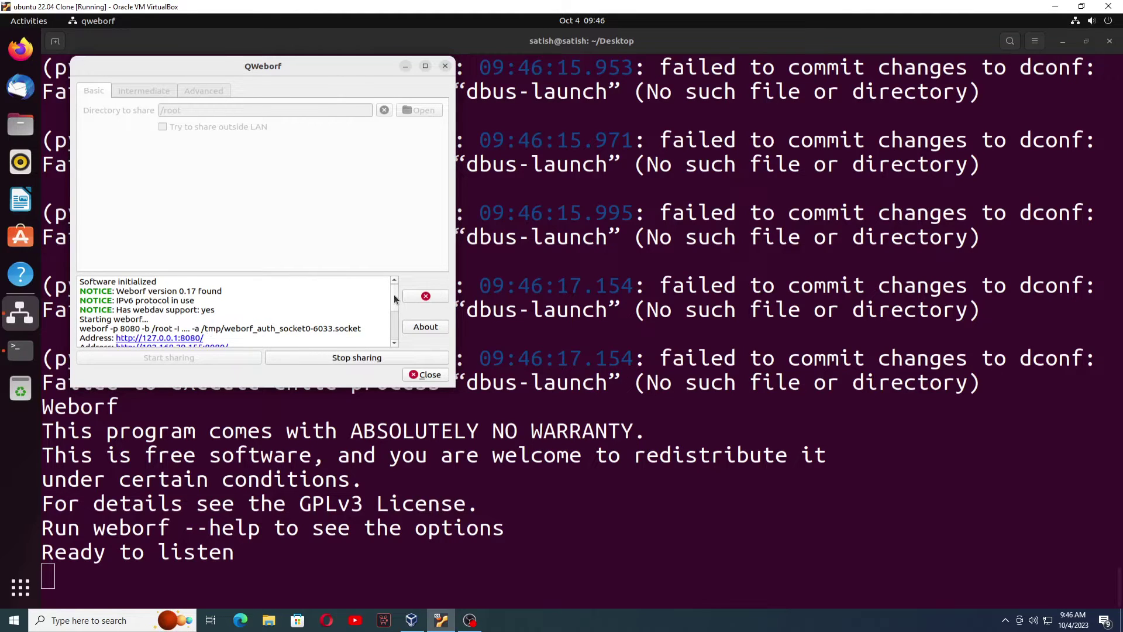
{"action": "scroll", "coordinate": [393, 304], "scroll_direction": "down", "scroll_amount": 1}
{"action": "scroll", "coordinate": [394, 304], "scroll_direction": "down", "scroll_amount": 1}
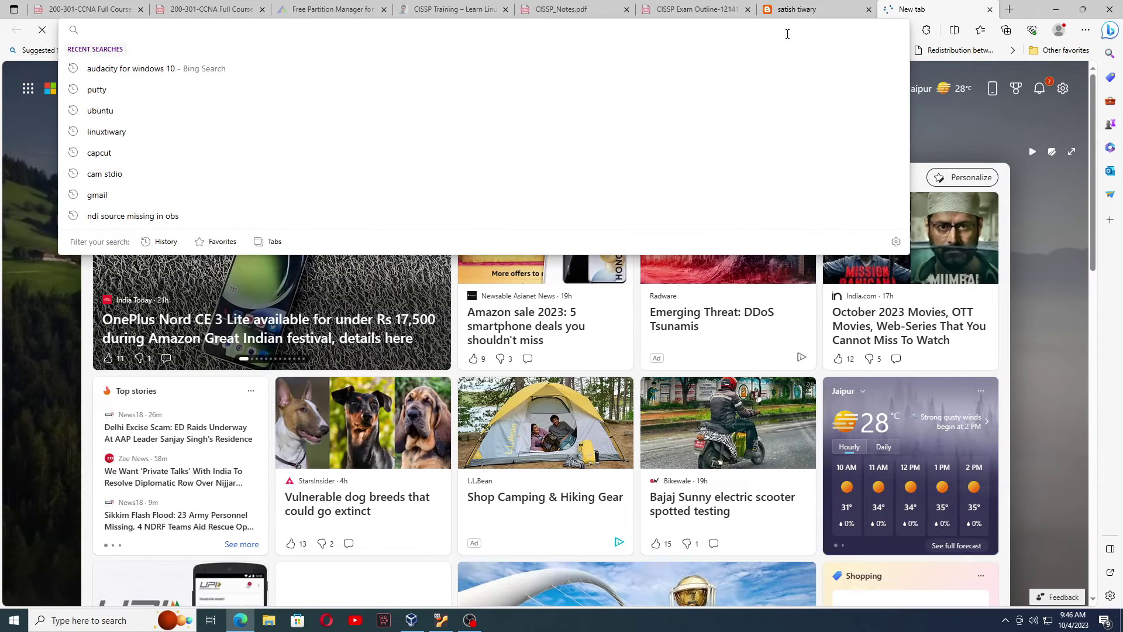
- Type 192.168.29.155:8080 in the new tab's address bar, checking the IP in the Ubuntu VM
{"action": "type", "text": "192.168.29.189:12345"}
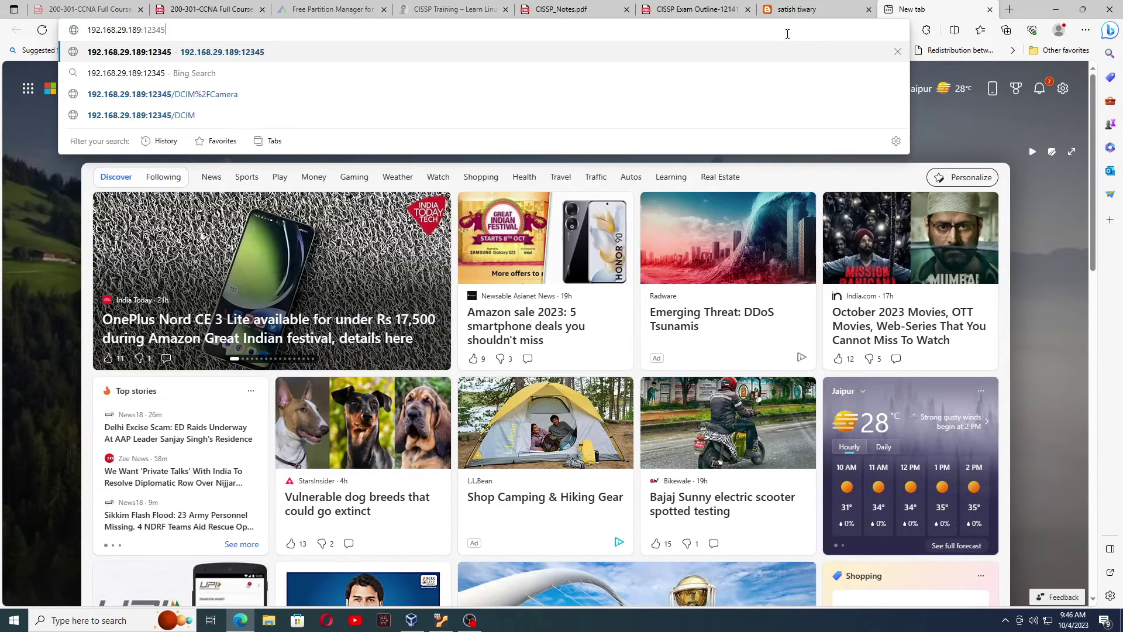
{"action": "key", "text": "BackSpace"}
{"action": "key", "text": "BackSpace"}
{"action": "key", "text": "BackSpace"}
{"action": "key", "text": "BackSpace"}
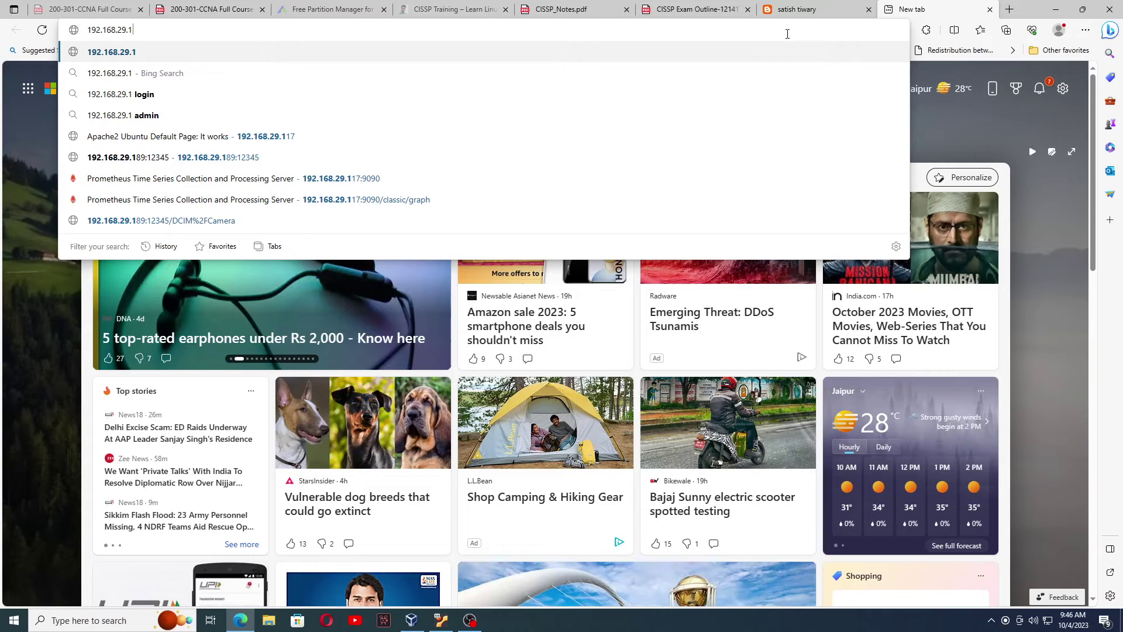
{"action": "type", "text": "55:"}
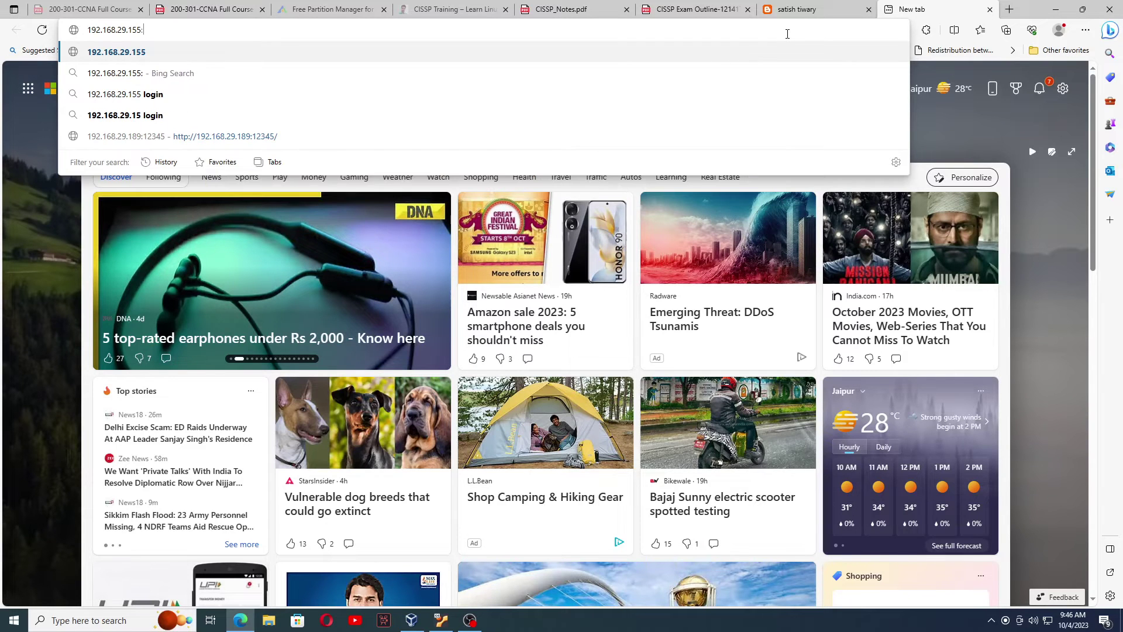
{"action": "type", "text": "8080"}
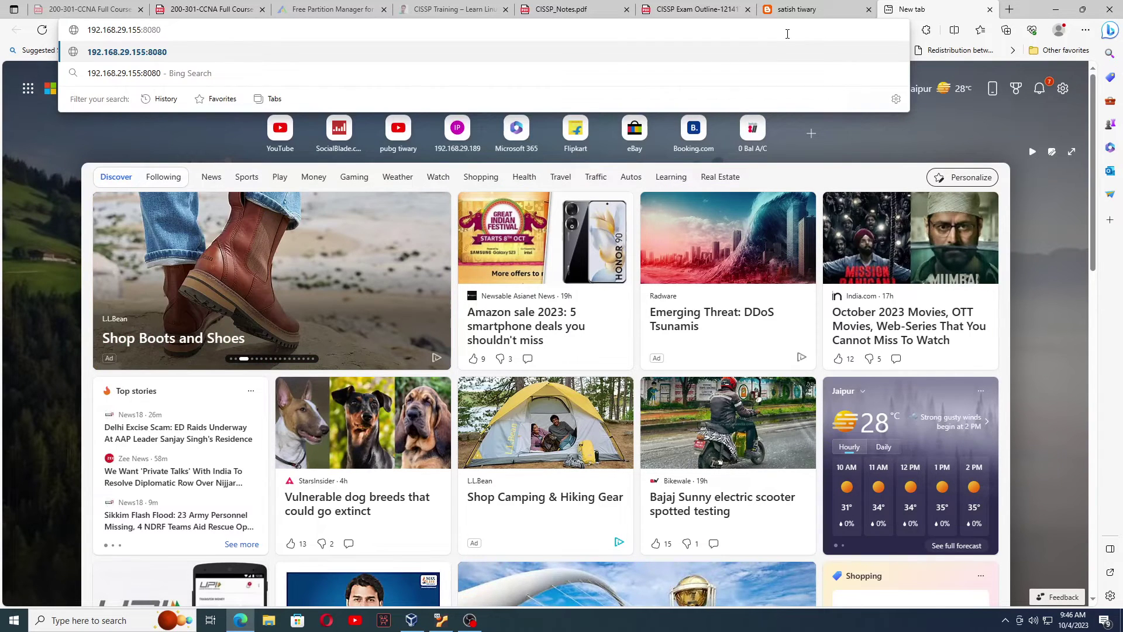
{"action": "left_click", "coordinate": [441, 620]}
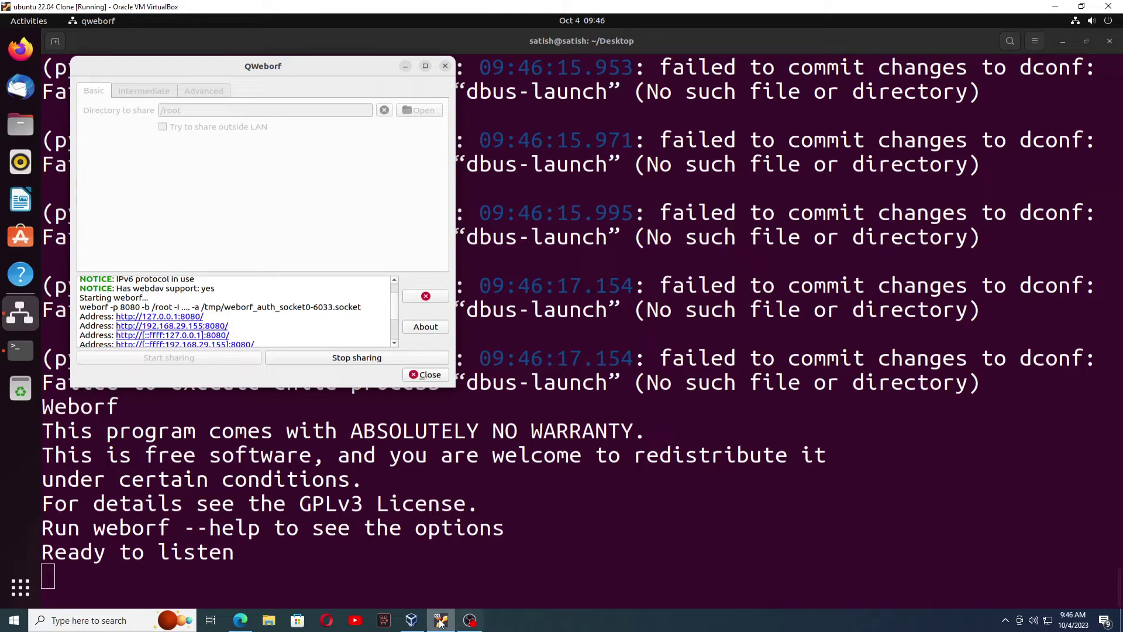
{"action": "left_click", "coordinate": [241, 619]}
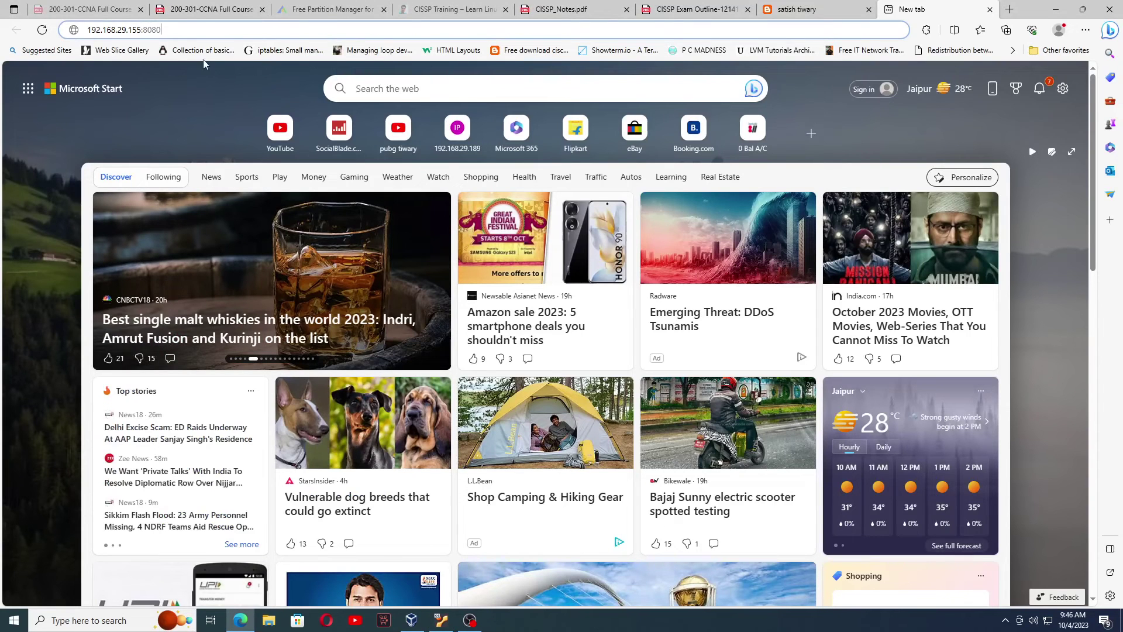
- Load the weborf listing and browse into snap/, snap-store/ and current/
{"action": "key", "text": "Return"}
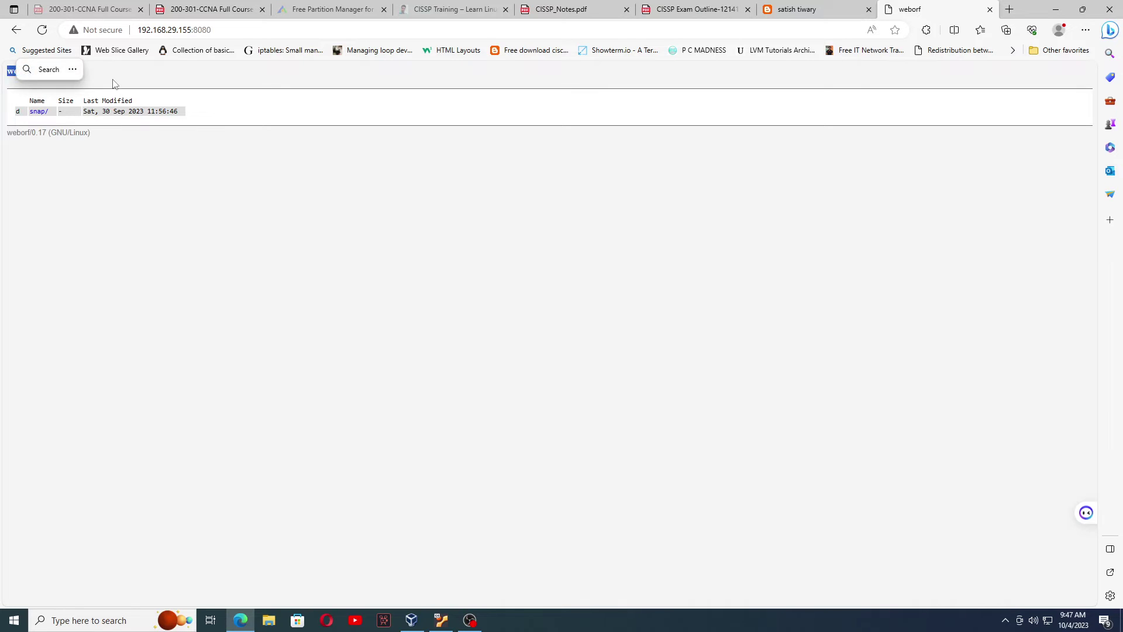
{"action": "left_click", "coordinate": [86, 97]}
{"action": "left_click", "coordinate": [40, 112]}
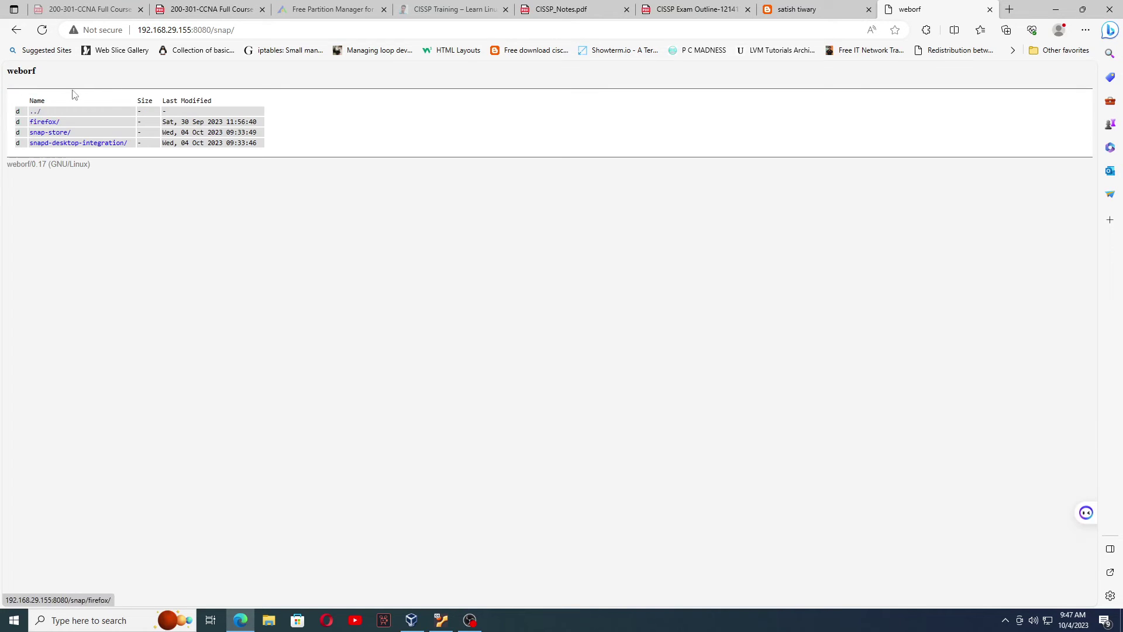
{"action": "left_click", "coordinate": [61, 134]}
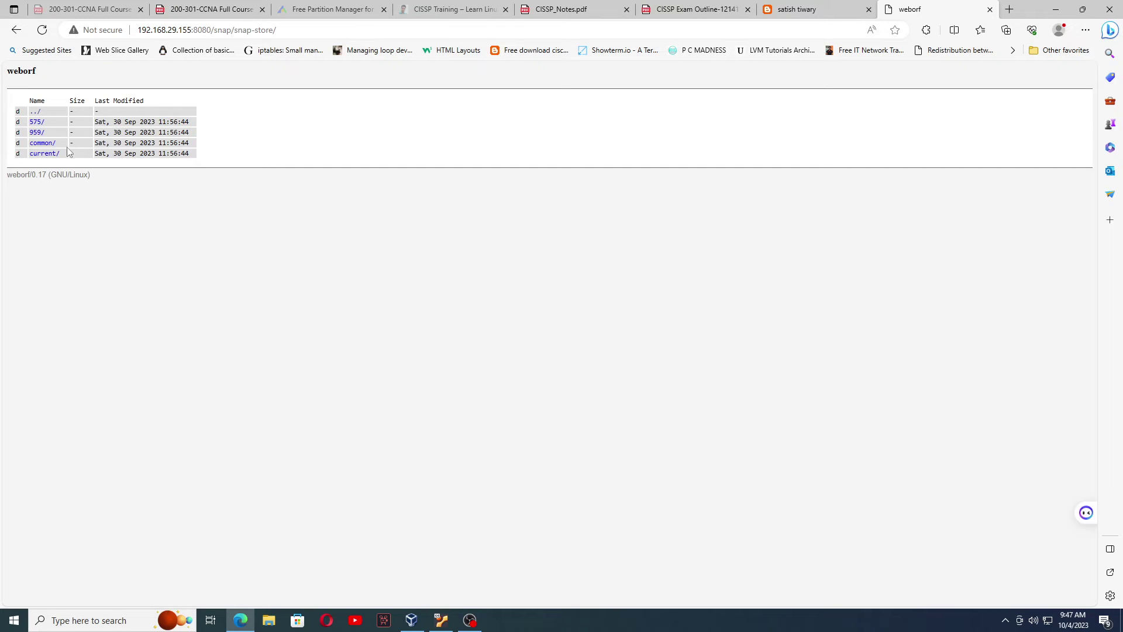
{"action": "left_click", "coordinate": [46, 153]}
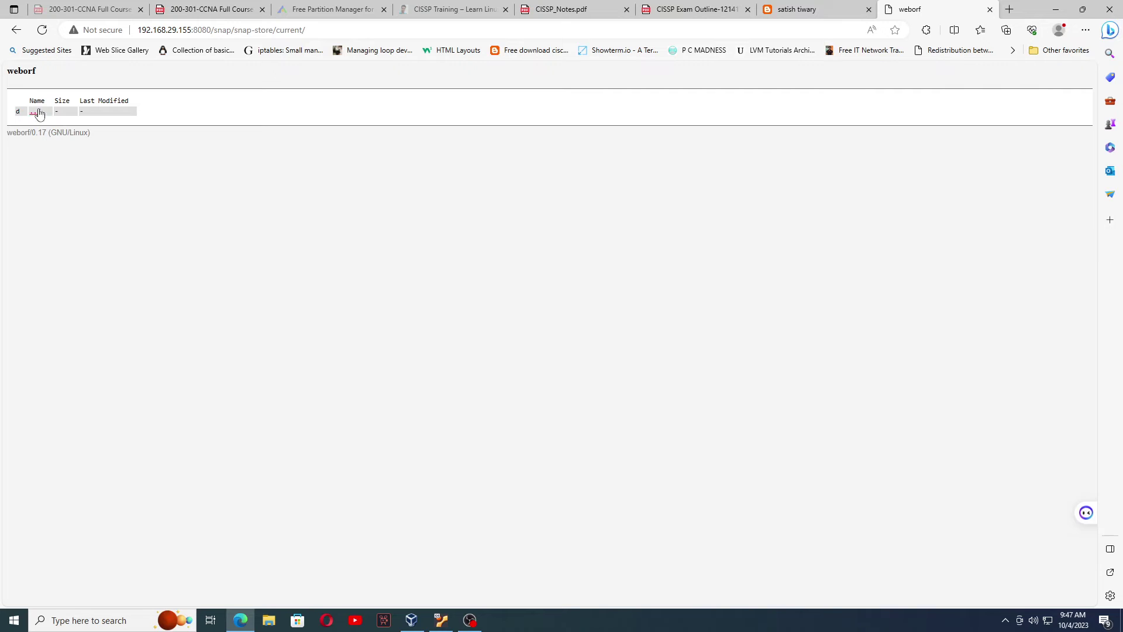
- Go back twice to the snap/ folder listing
{"action": "left_click", "coordinate": [16, 30]}
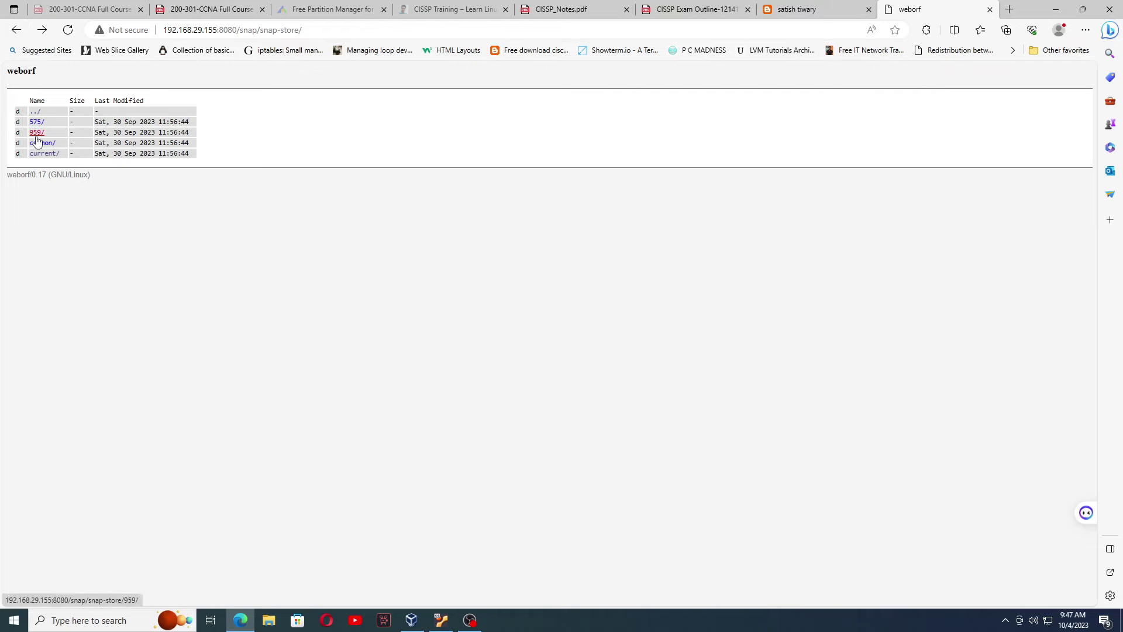
{"action": "left_click", "coordinate": [15, 32]}
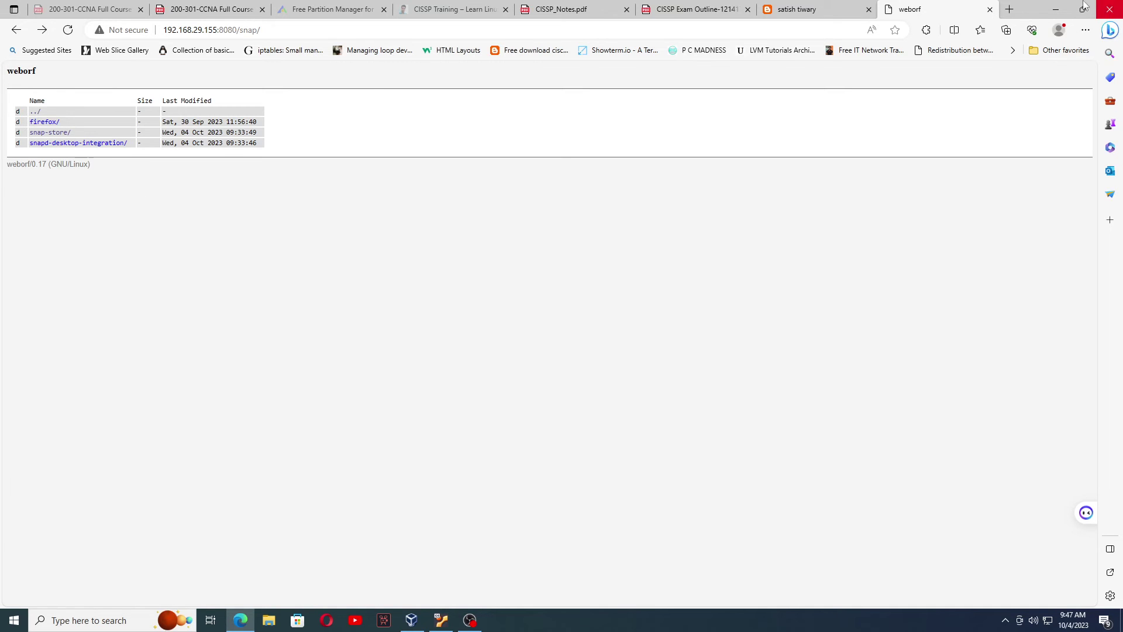
{"action": "left_click", "coordinate": [1053, 8]}
- Drag the QWeborf window to the screen centre and scroll its log to the GET requests
{"action": "left_click_drag", "start_coordinate": [292, 67], "coordinate": [546, 96]}
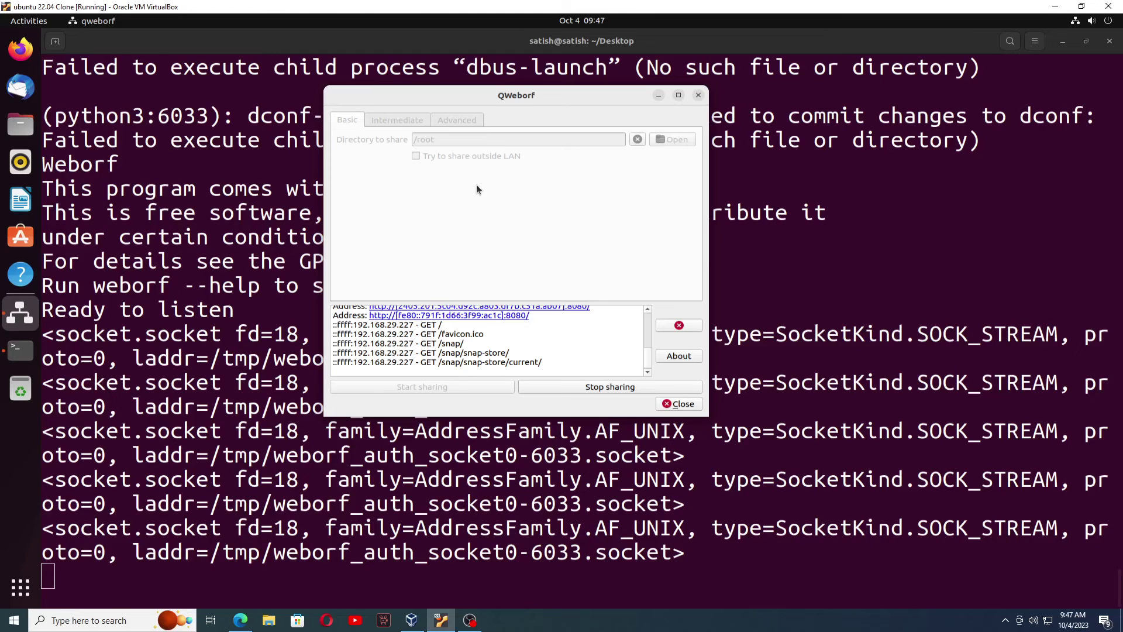
{"action": "left_click_drag", "start_coordinate": [649, 351], "coordinate": [648, 329]}
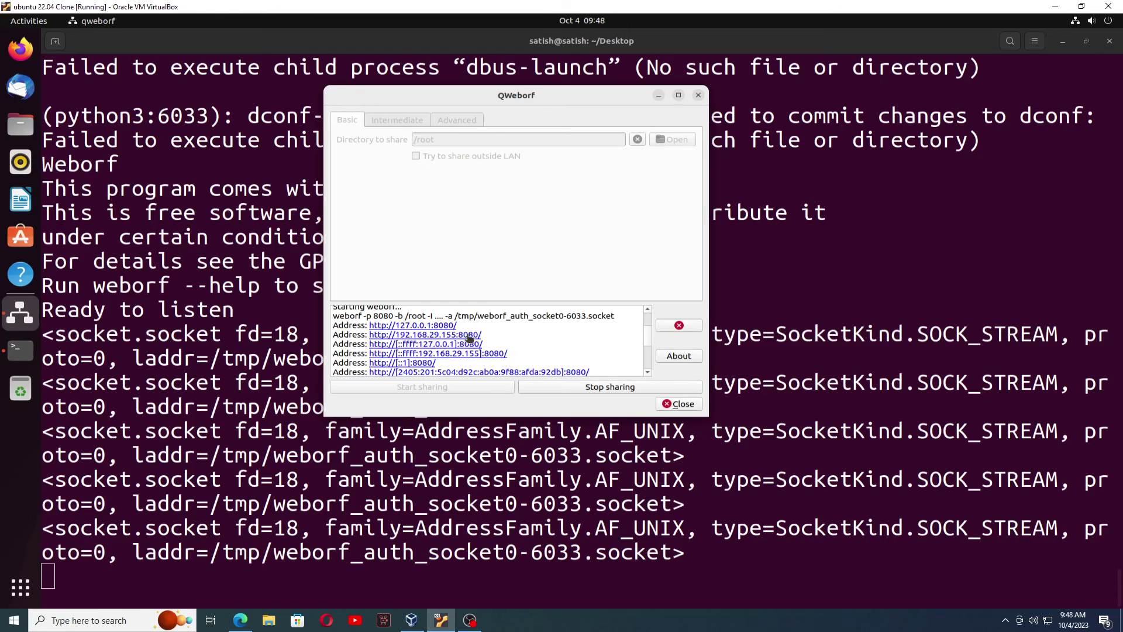
- Stop sharing /root and close the QWeborf window
{"action": "left_click", "coordinate": [577, 384]}
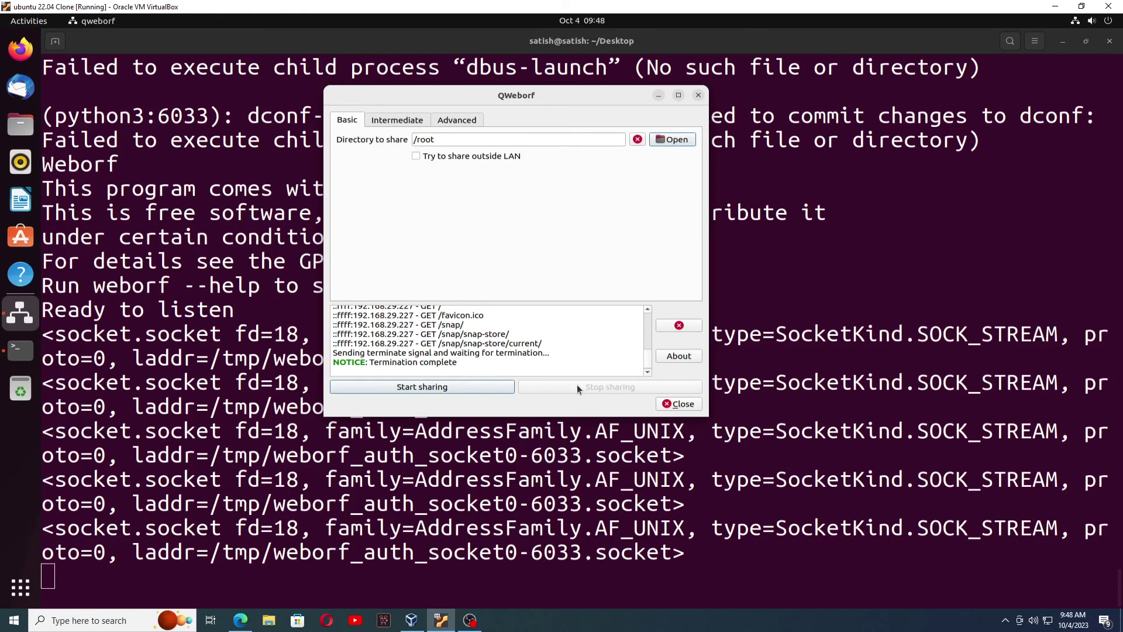
{"action": "left_click", "coordinate": [682, 403]}
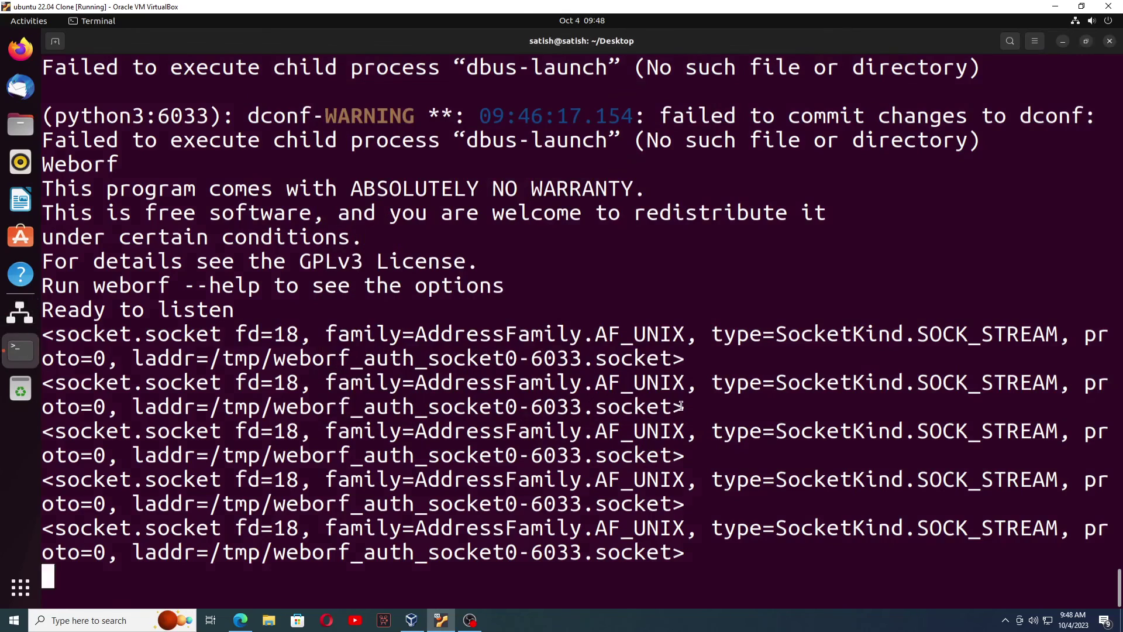